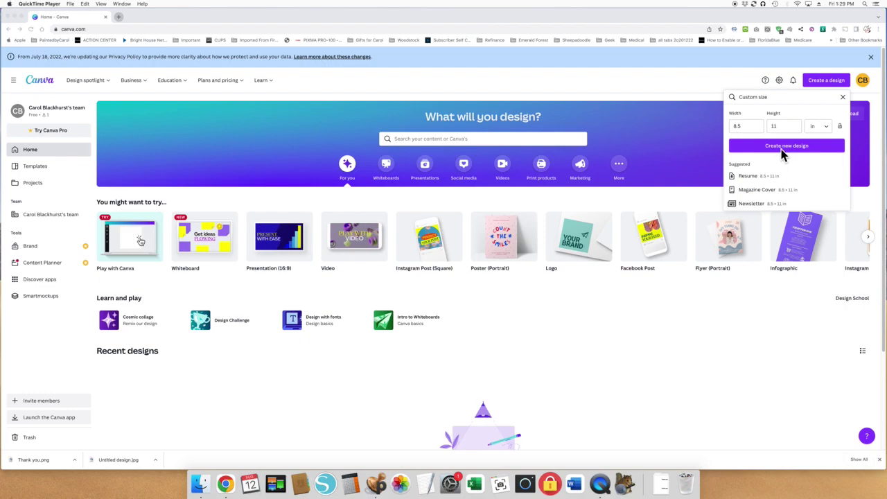
# Create a custom 8.5 × 11 in blank design from the Canva home page
pyautogui.click(783, 154)
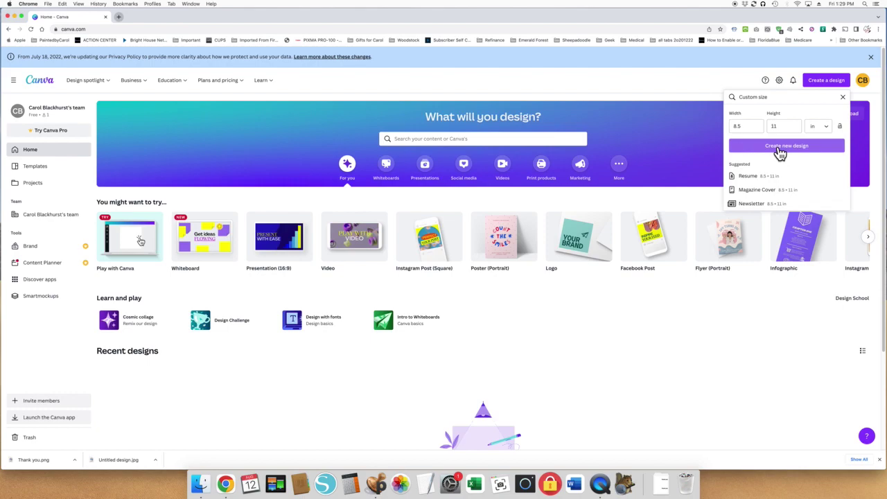
pyautogui.click(780, 148)
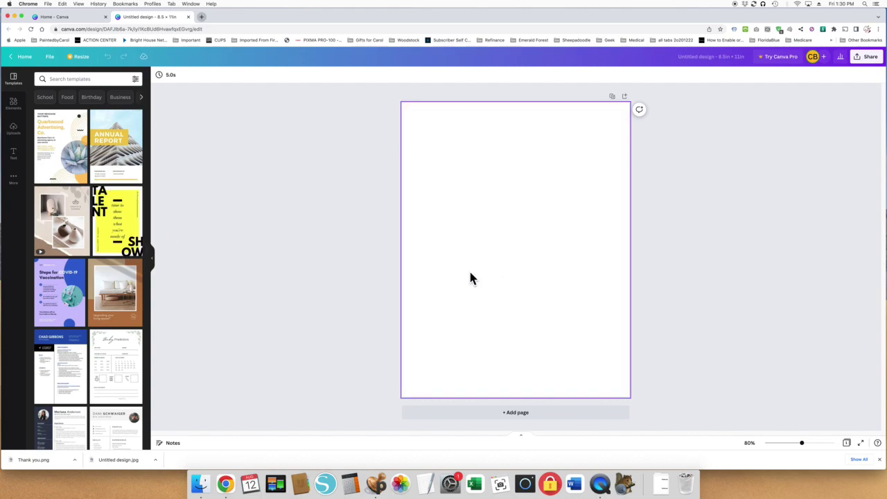
# Show the Uploads panel listing the seahorse image
pyautogui.click(15, 131)
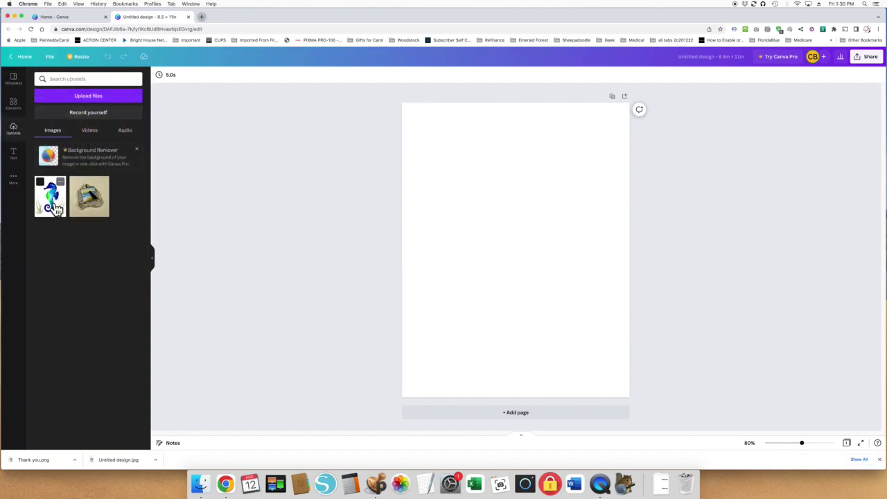
# Add the seahorse at top right, resize it to about 4.2 × 5.5 in, and place a copy below
pyautogui.click(50, 197)
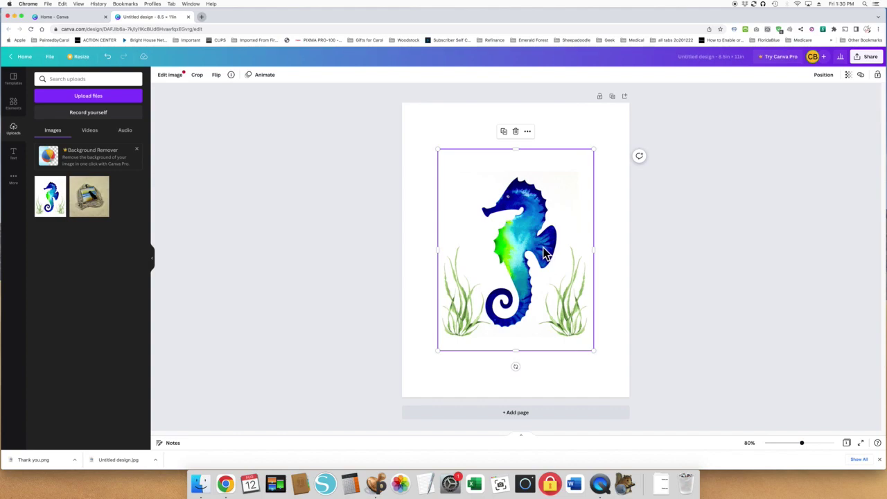
pyautogui.moveTo(546, 254); pyautogui.dragTo(583, 199)
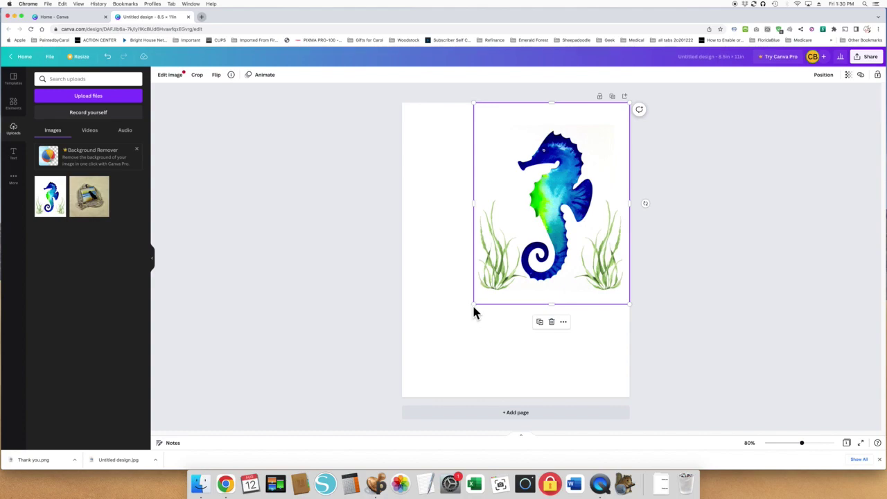
pyautogui.moveTo(479, 310); pyautogui.dragTo(529, 266)
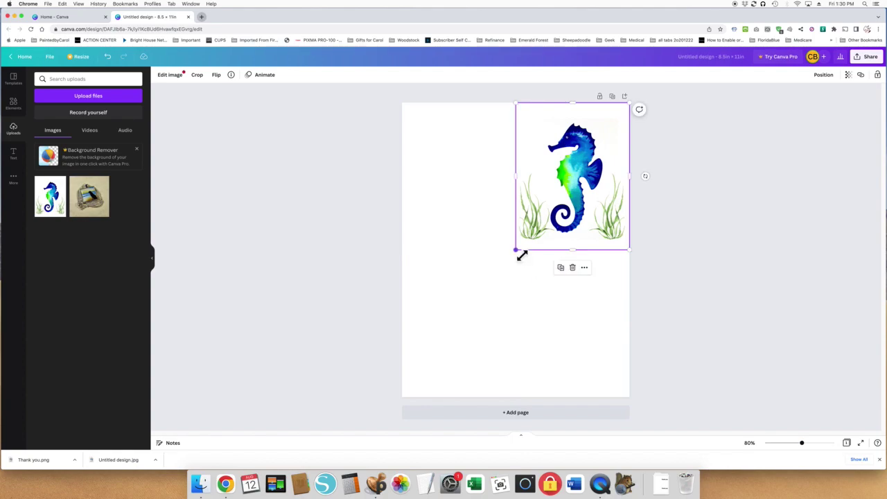
pyautogui.moveTo(519, 254); pyautogui.dragTo(525, 256)
pyautogui.moveTo(547, 231); pyautogui.dragTo(560, 366)
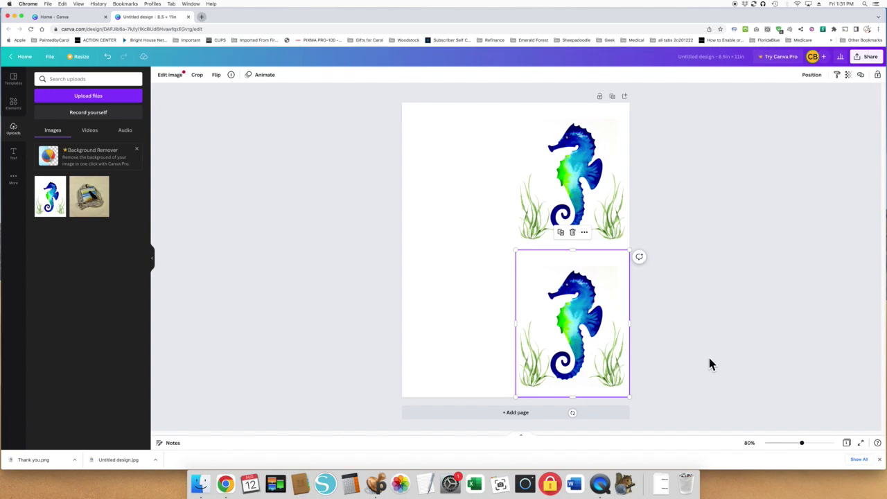
# Deselect the lower seahorse, leaving both images stacked on the right half
pyautogui.click(735, 236)
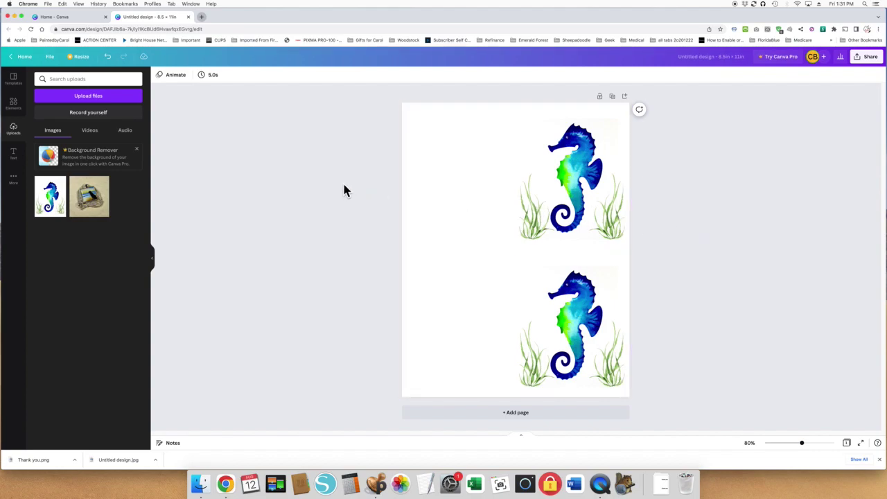
# Return to the Home - Canva tab to create another 8.5 × 11 in design
pyautogui.click(202, 18)
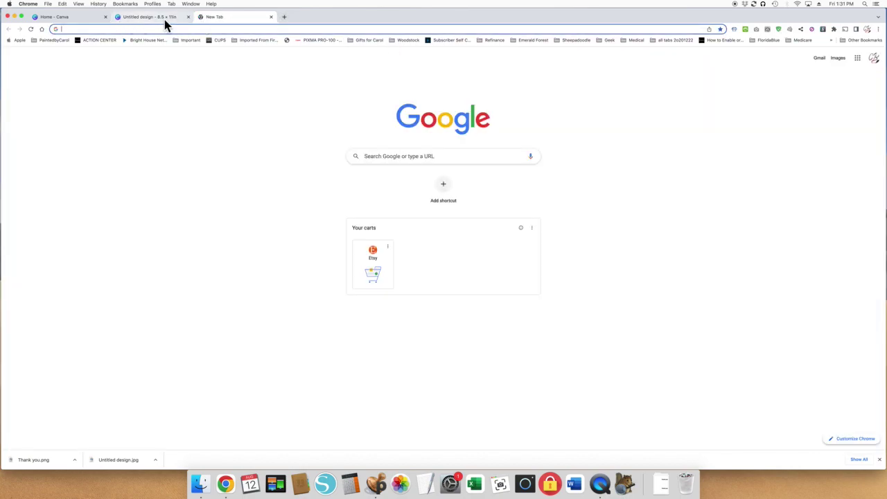
pyautogui.click(271, 17)
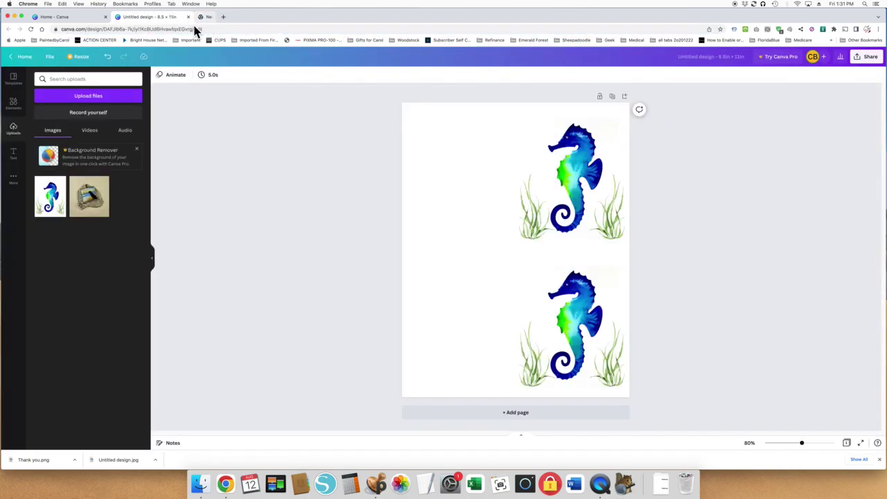
pyautogui.click(75, 19)
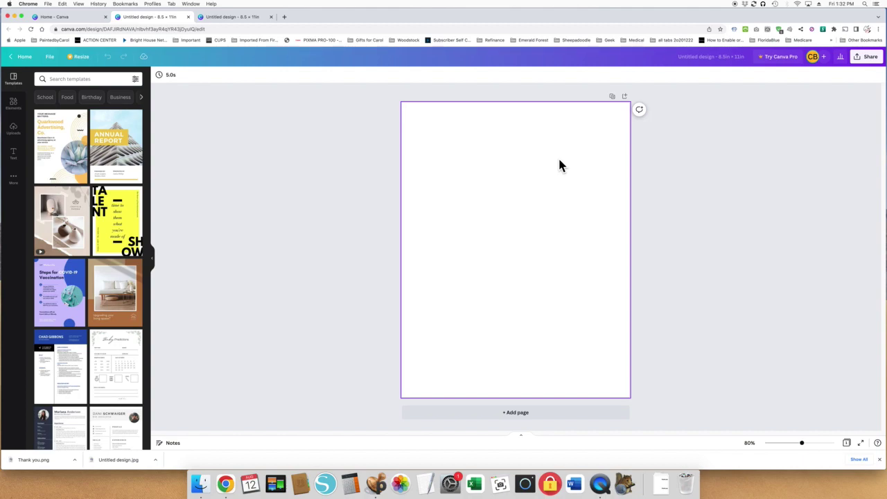
# Add a heading, move it to the top right, and narrow it to wrap onto two lines
pyautogui.click(17, 159)
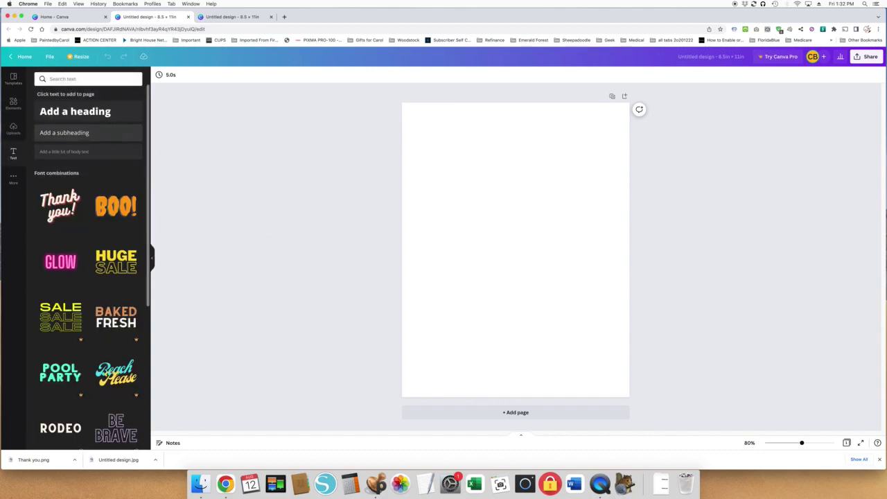
pyautogui.click(108, 112)
pyautogui.moveTo(534, 251); pyautogui.dragTo(568, 196)
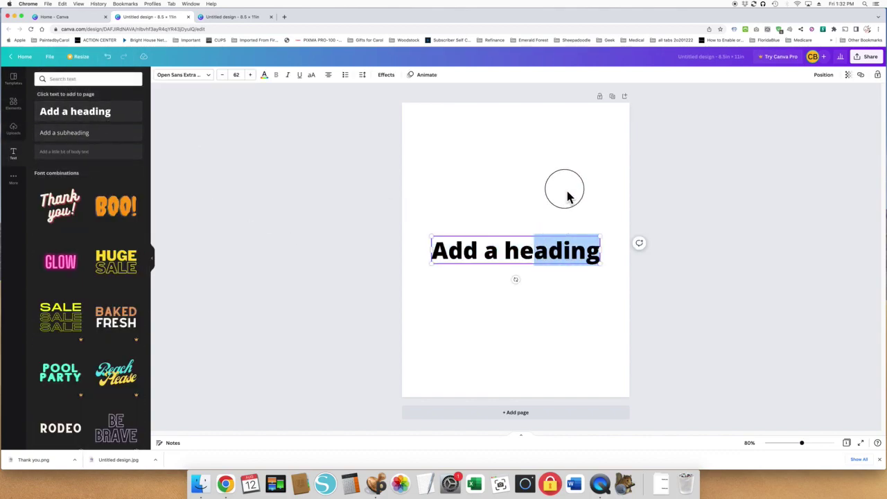
pyautogui.click(553, 298)
pyautogui.moveTo(536, 257); pyautogui.dragTo(565, 162)
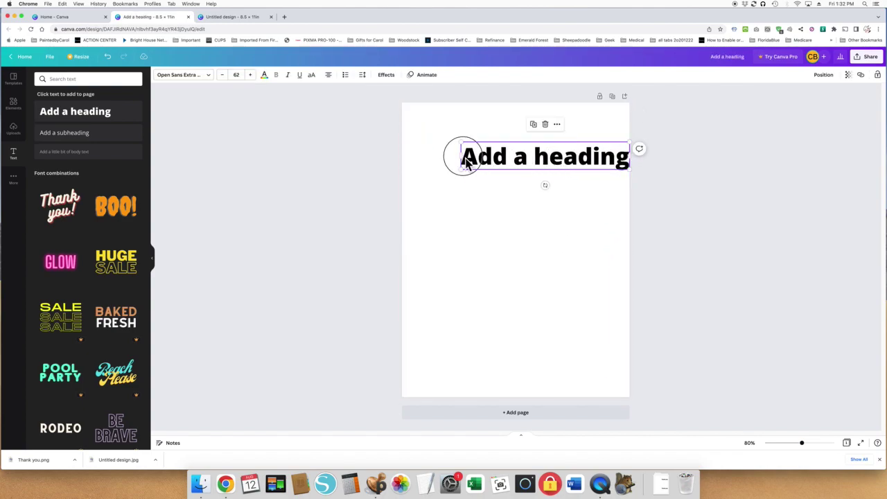
pyautogui.click(463, 159)
pyautogui.moveTo(466, 160); pyautogui.dragTo(521, 161)
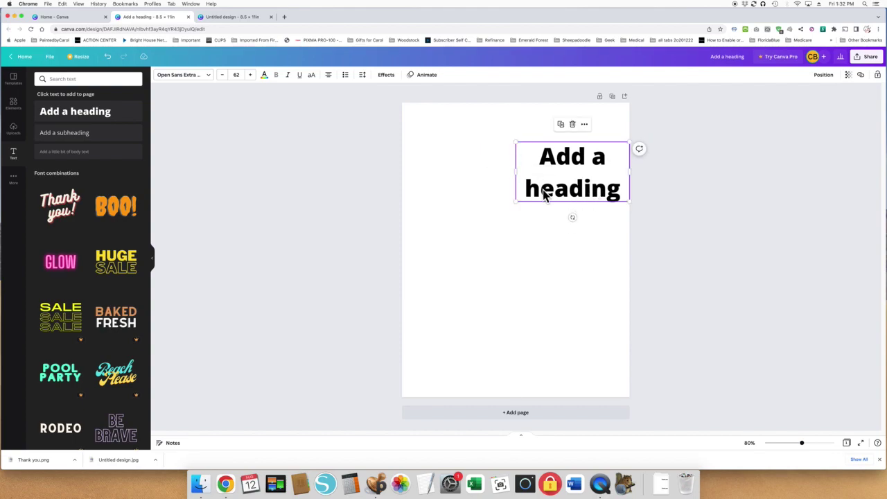
# Replace the heading text with 'Thank you'
pyautogui.click(621, 193)
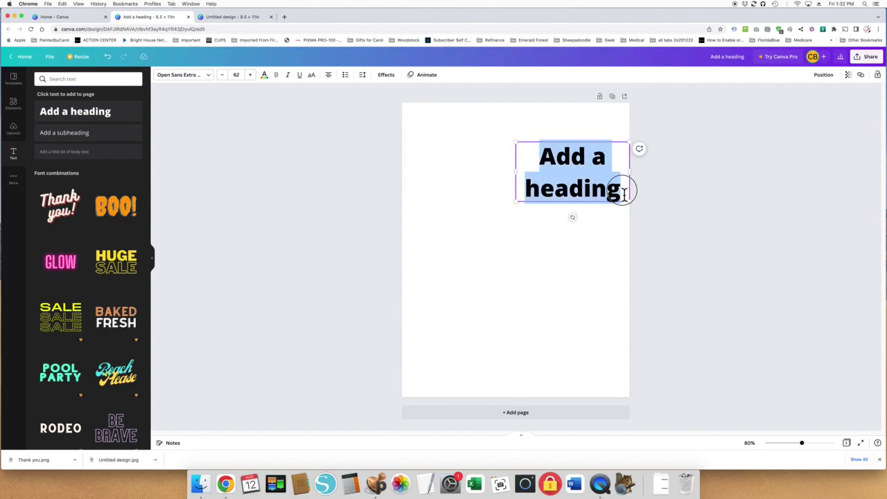
pyautogui.click(622, 196)
pyautogui.moveTo(622, 195); pyautogui.dragTo(515, 174)
pyautogui.write('T')
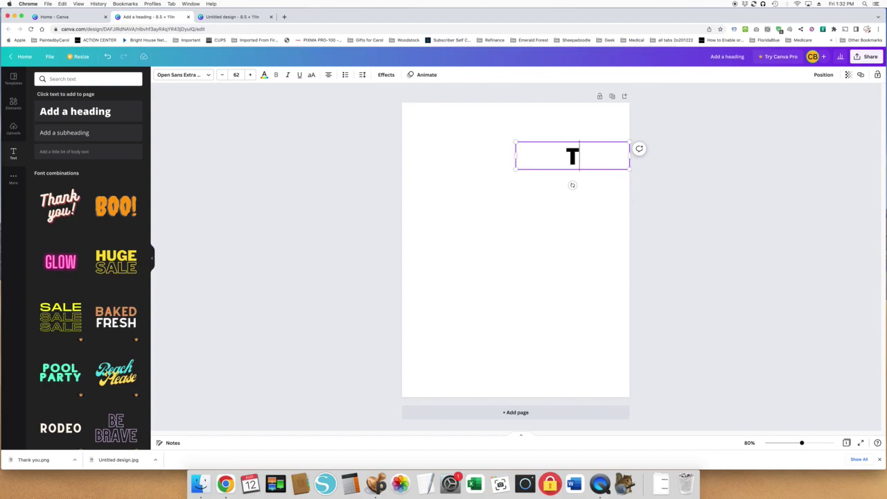
pyautogui.write('hank you')
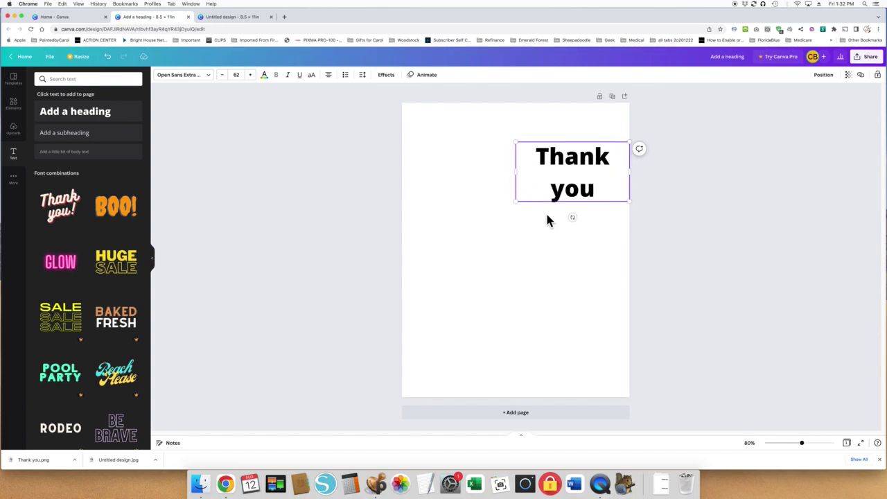
pyautogui.click(664, 229)
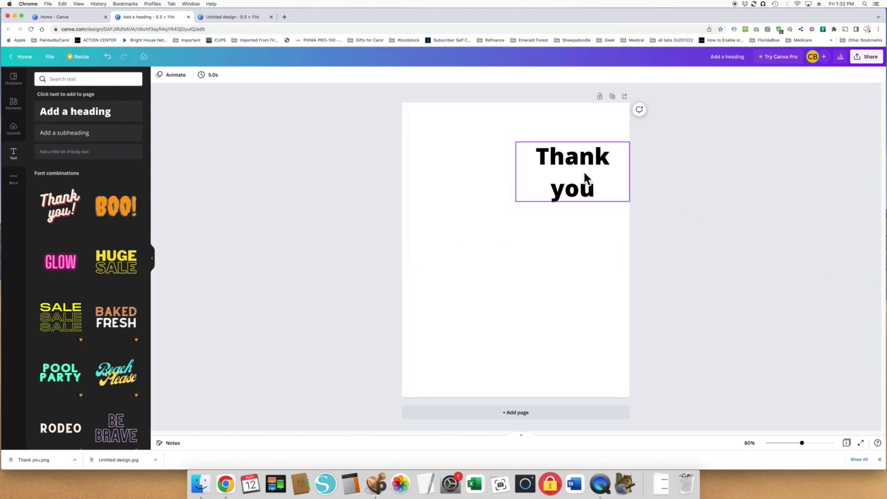
# Nudge the 'Thank you' heading down and drag a copy to the lower right of the page
pyautogui.moveTo(584, 177); pyautogui.dragTo(584, 180)
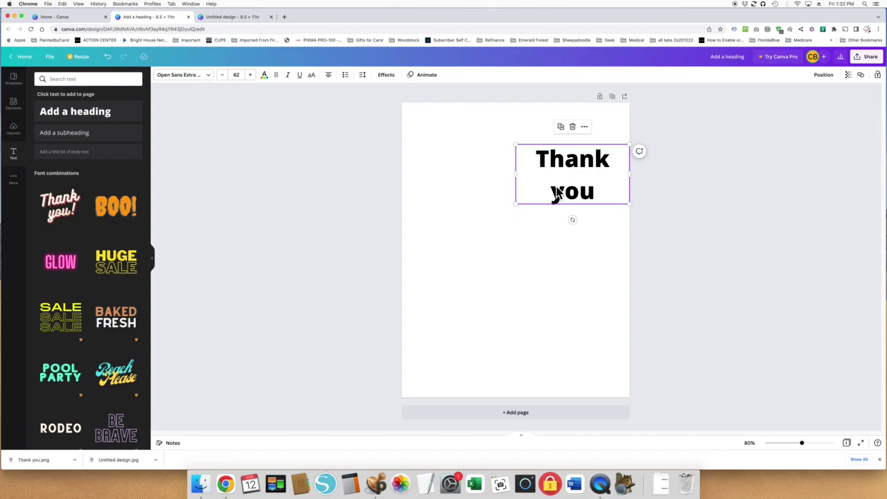
pyautogui.moveTo(557, 195); pyautogui.dragTo(574, 315)
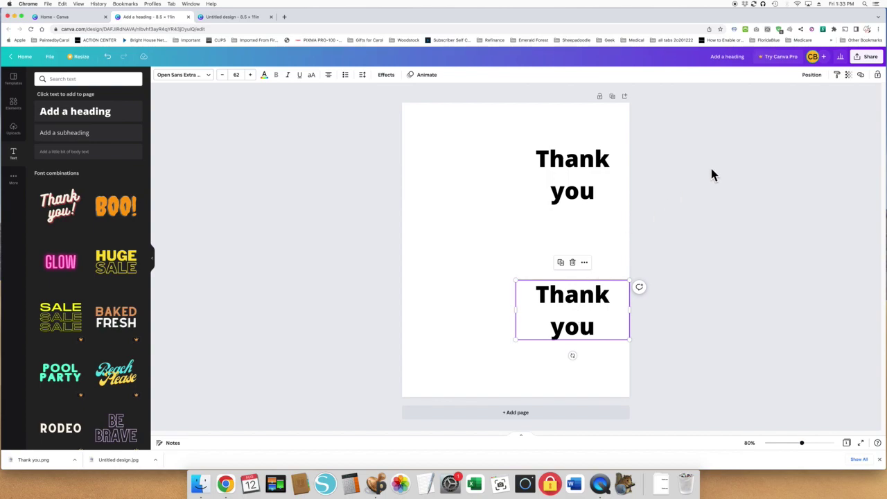
# Deselect the heading and switch to the Untitled seahorse design tab
pyautogui.click(709, 192)
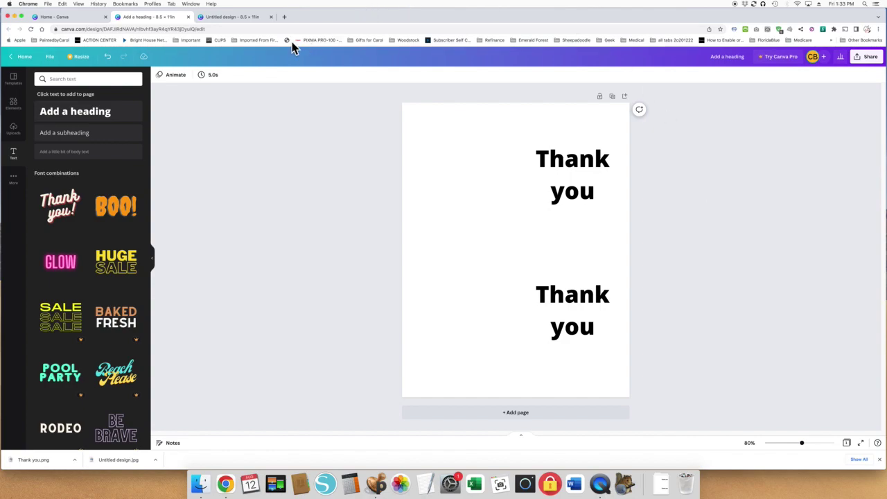
pyautogui.click(231, 17)
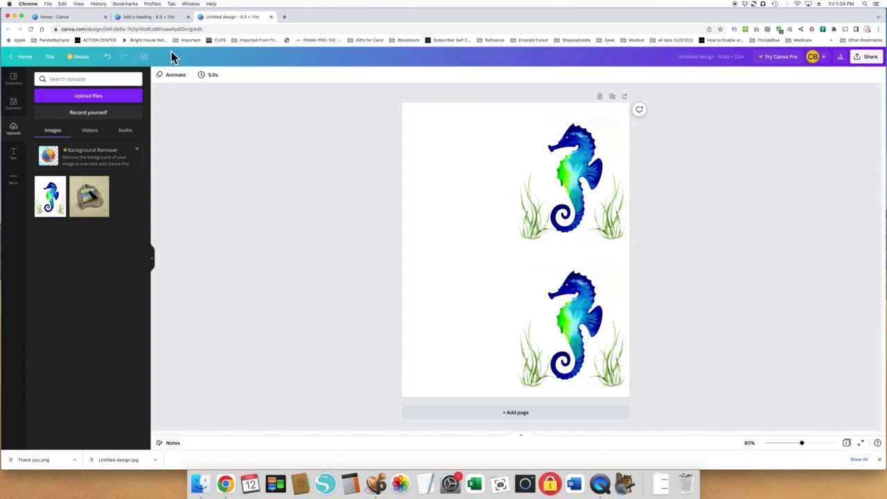
pyautogui.click(149, 17)
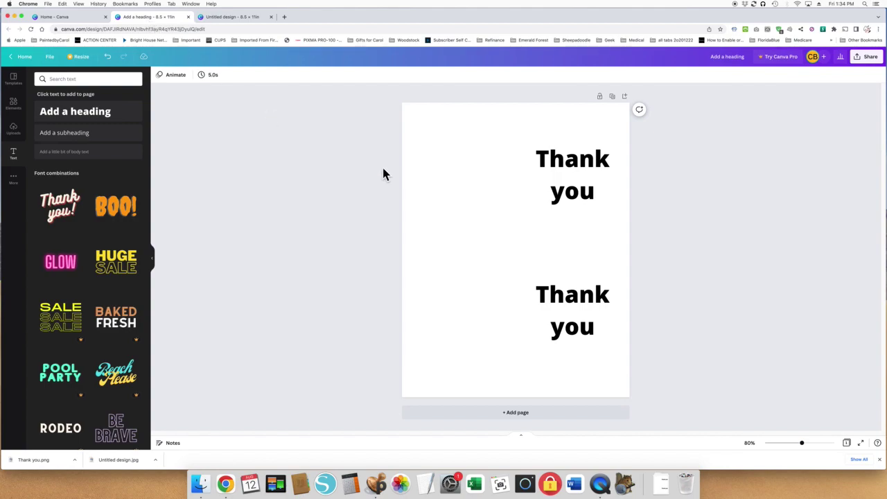
pyautogui.click(244, 19)
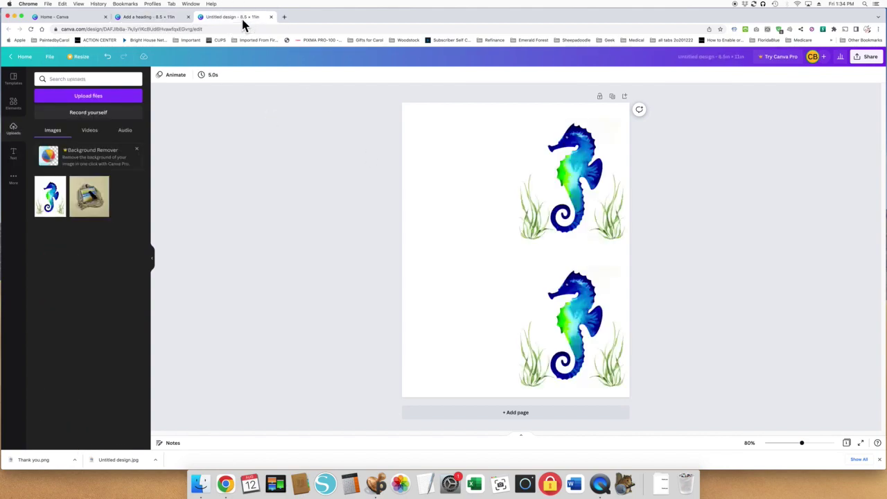